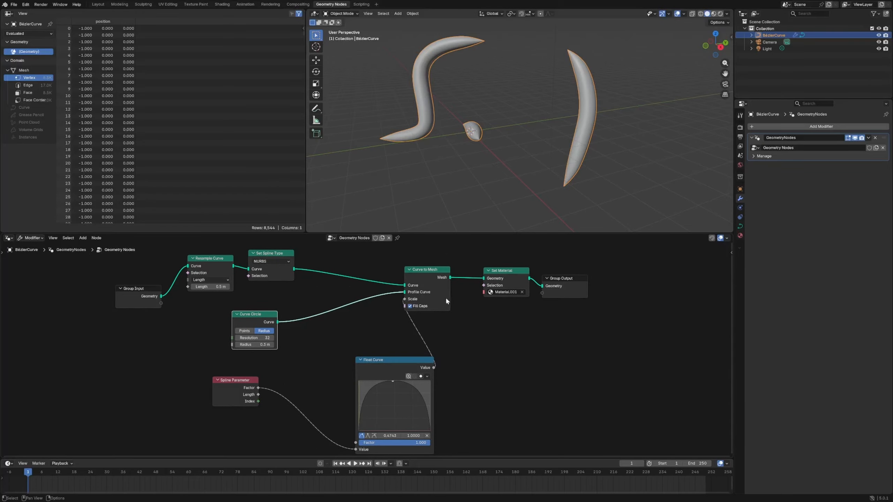
- Insert a Capture Attribute node on the main curve link between Set Spline Type and Curve to Mesh
left_click_drag(562, 279, 606, 270)
left_click_drag(515, 273, 553, 270)
middle_click_drag(422, 321, 465, 331)
left_click(395, 333)
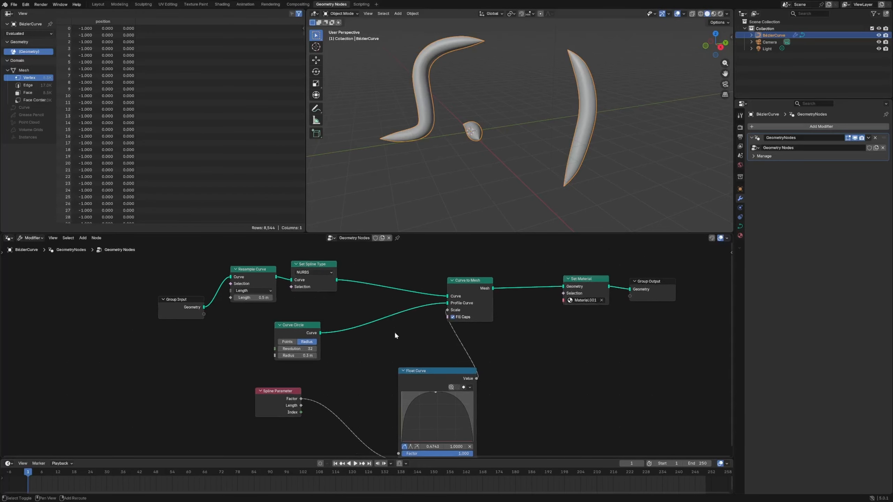
key("shift+a")
type("cap")
key("Return")
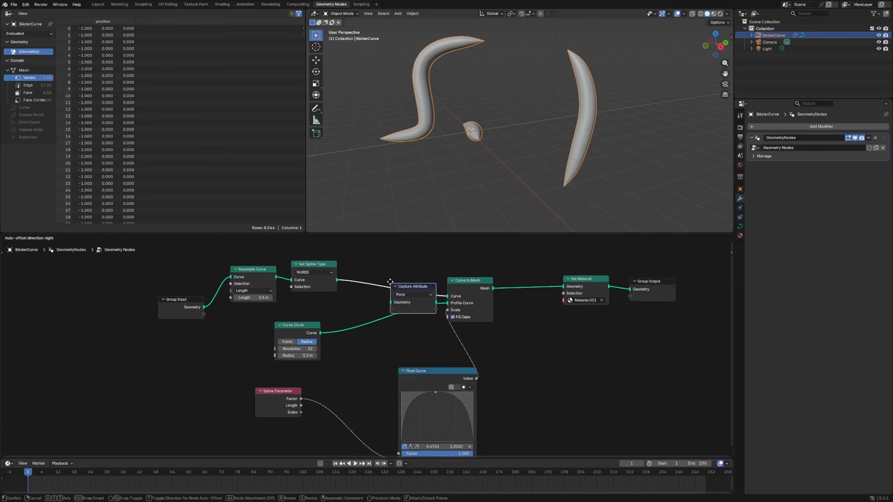
left_click(379, 270)
- Duplicate the Capture Attribute node onto the Curve Circle link and capture the Spline Parameter Factor in both nodes
key("shift+d")
left_click(371, 311)
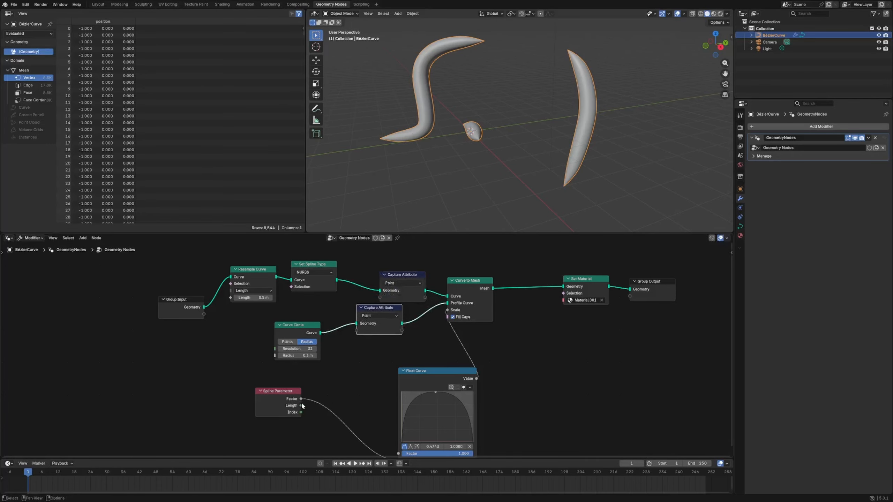
left_click_drag(301, 399, 380, 298)
left_click_drag(301, 399, 356, 330)
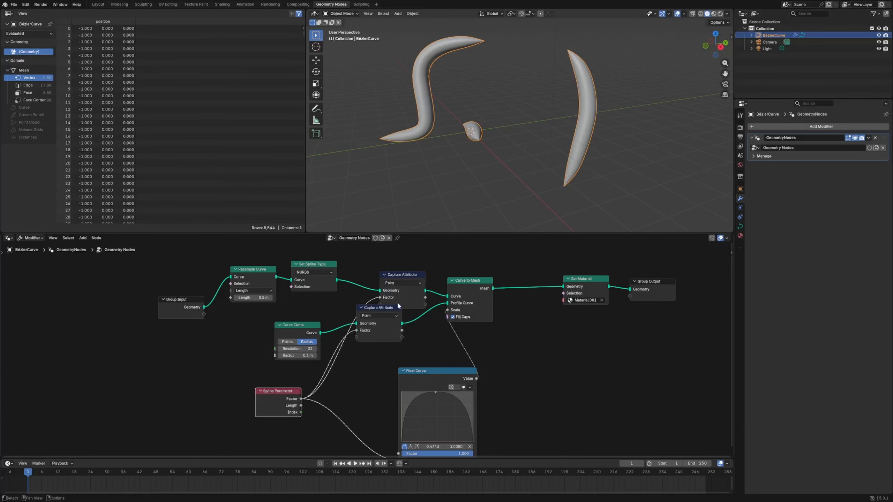
- Space out the second Capture Attribute, Float Curve and Curve to Mesh nodes, leaving room before Set Material
left_click_drag(396, 307, 398, 322)
left_click_drag(431, 370, 480, 386)
left_click_drag(471, 282, 492, 278)
scroll(476, 323, "up", 4)
middle_click_drag(466, 343, 356, 313)
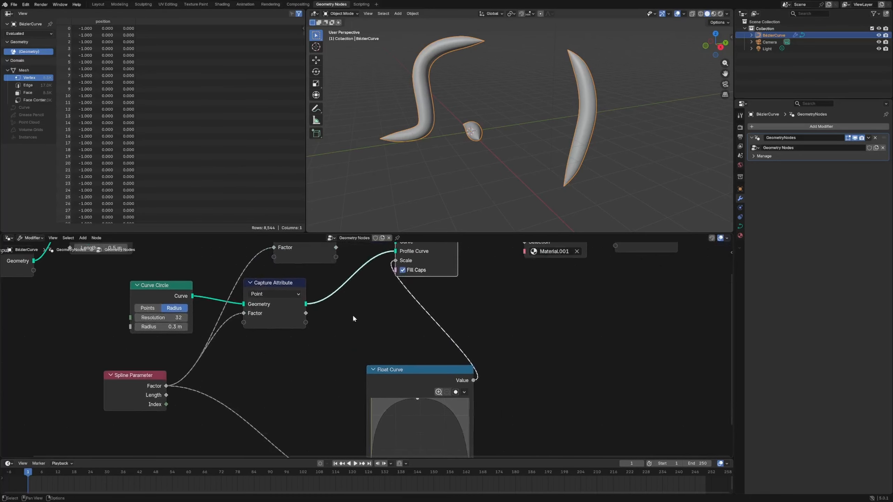
left_click_drag(424, 368, 404, 351)
scroll(418, 348, "down", 3)
middle_click_drag(452, 337, 342, 339)
left_click_drag(492, 269, 582, 262)
- Insert a Store Named Attribute node after Curve to Mesh, named geo UV, with the Vector data type
key("shift+a")
type("store")
left_click(384, 267)
left_click(382, 292)
type("geo UV")
left_click(382, 261)
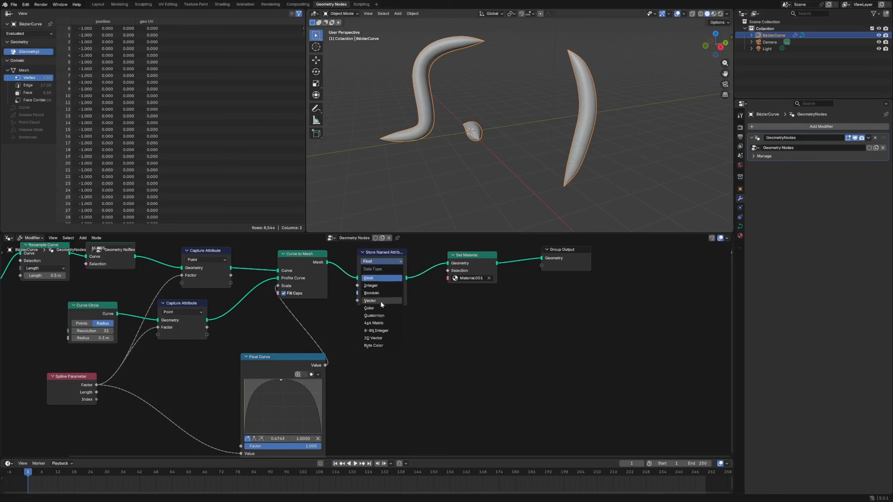
left_click(380, 301)
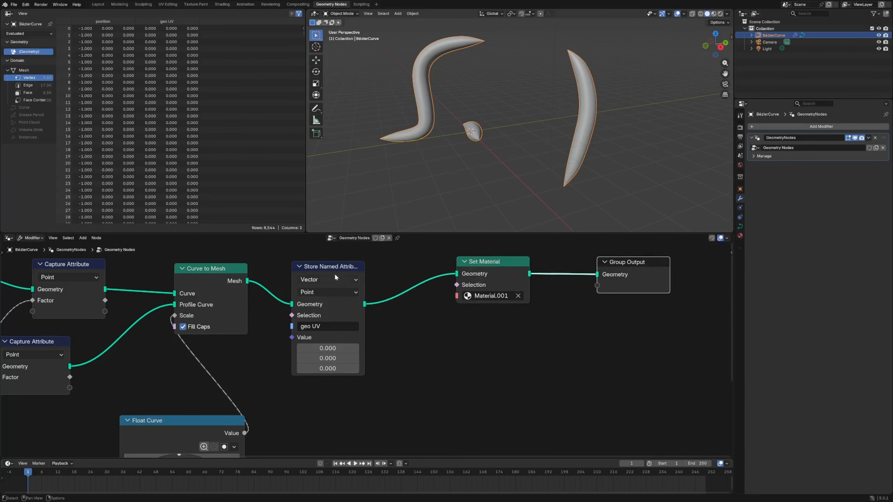
left_click_drag(335, 274, 388, 276)
middle_click_drag(296, 335, 377, 302)
key("shift+a")
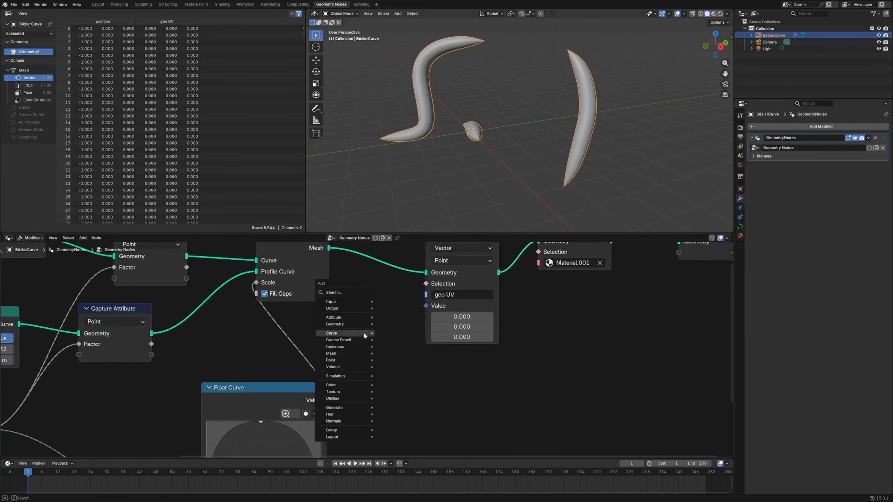
type("sepe")
key("Return")
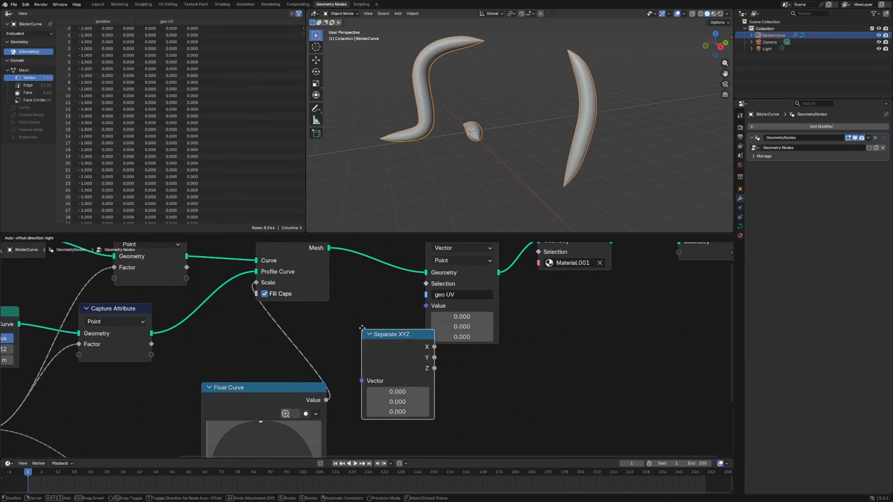
left_click(373, 331)
left_click_drag(383, 326, 505, 332, "alt")
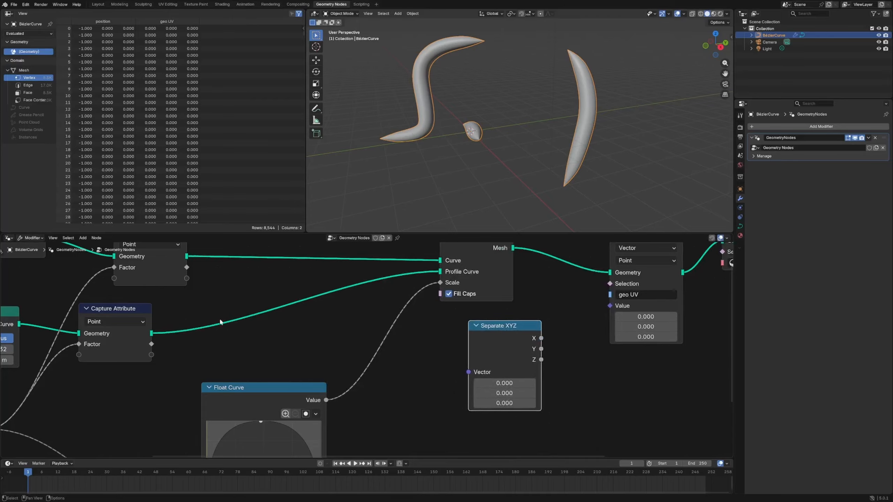
key("x")
- Add a Combine XYZ node and connect its Vector to the Value of the geo UV attribute
key("shift+a")
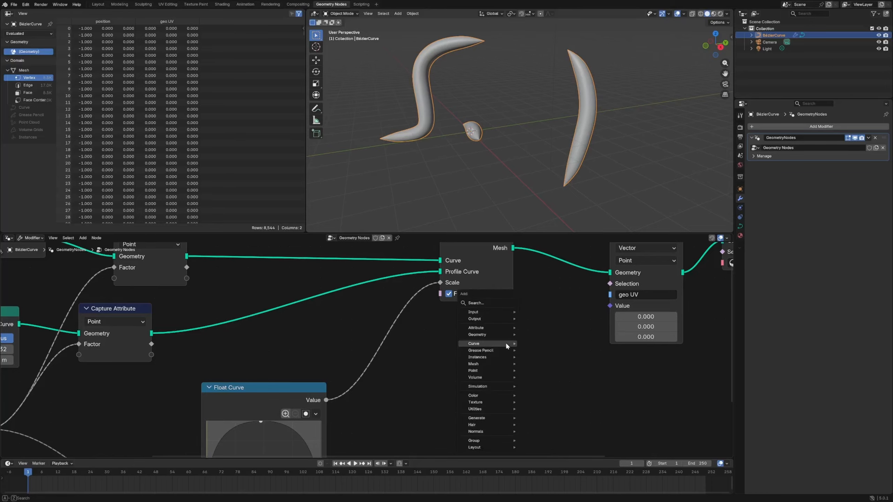
type("comb")
key("Return")
left_click(485, 333)
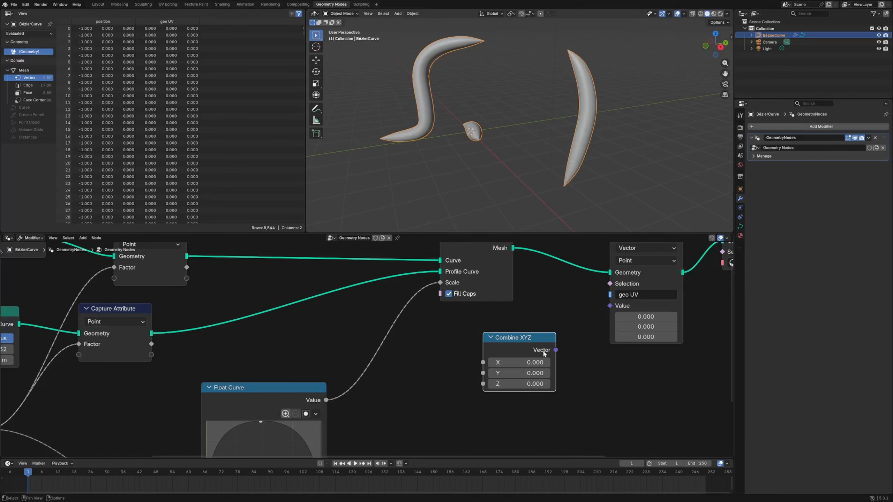
left_click_drag(555, 350, 616, 305)
- Connect the main curve's captured Factor to Combine XYZ's X and the profile circle's captured Factor to Y
scroll(527, 303, "down", 3)
left_click_drag(224, 284, 459, 360)
left_click_drag(196, 345, 461, 369)
mouse_move(413, 333)
left_mouse_down()
mouse_move(424, 346)
mouse_move(430, 332)
left_mouse_up()
left_click_drag(416, 372, 432, 369)
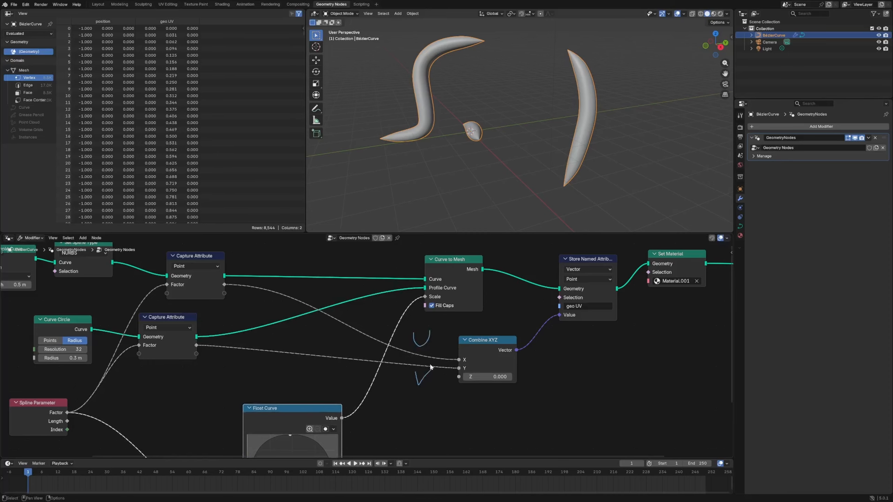
left_click_drag(175, 322, 209, 323)
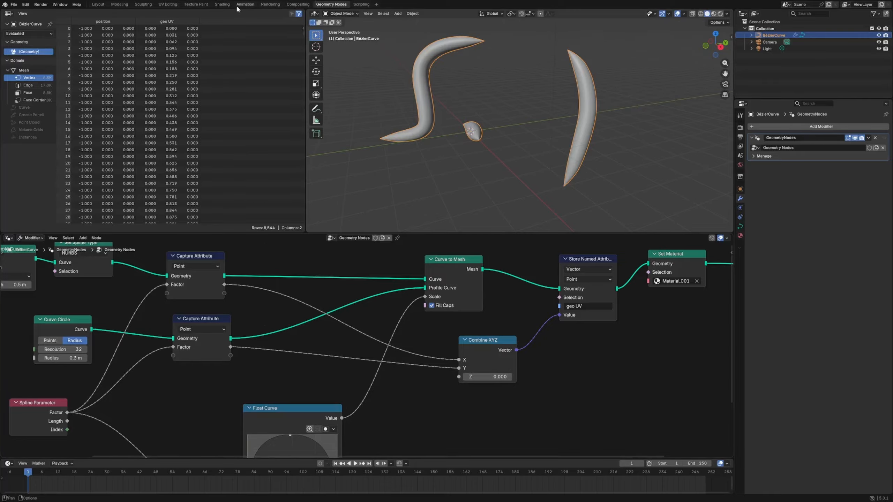
- In the Shading workspace, add an Attribute node named geo UV to the curve's material
left_click(221, 4)
key("shift+a")
type("store")
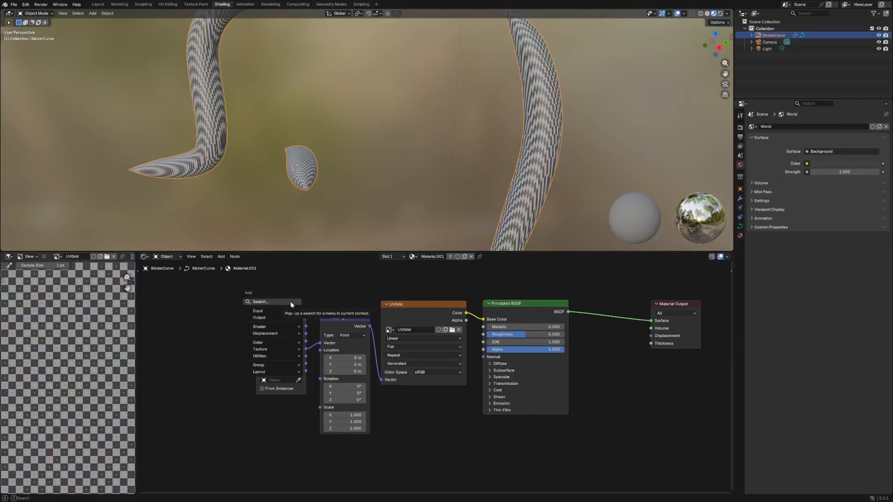
key("BackSpace")
key("BackSpace")
key("BackSpace")
key("BackSpace")
key("BackSpace")
key("BackSpace")
type("atr")
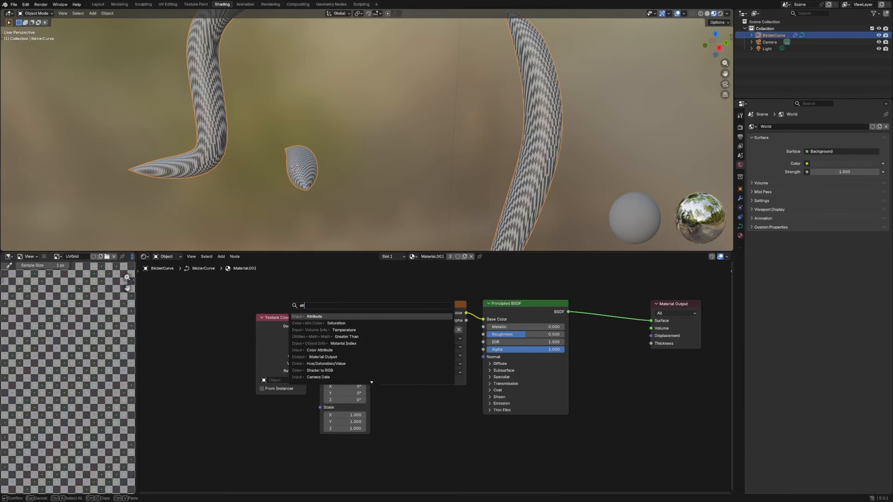
key("Return")
left_click_drag(254, 324, 200, 315)
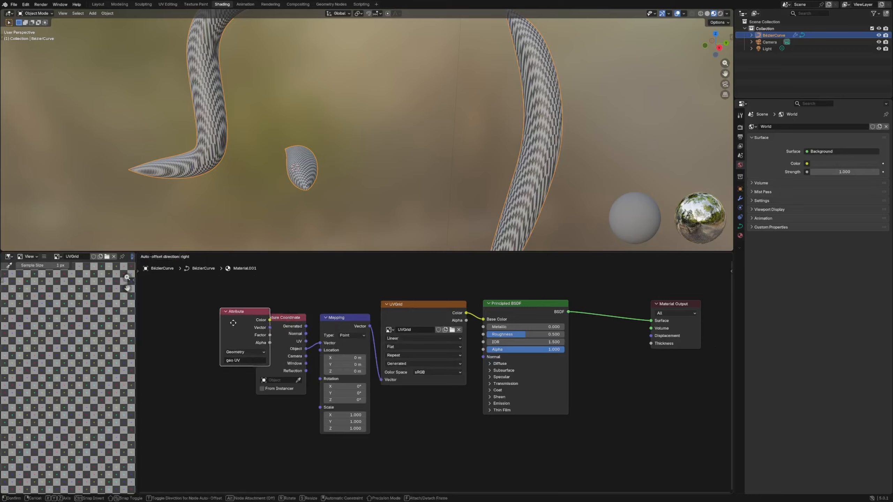
- Preview the geo UV Attribute node's colour directly on the curve meshes
left_click(200, 316, "ctrl+shift")
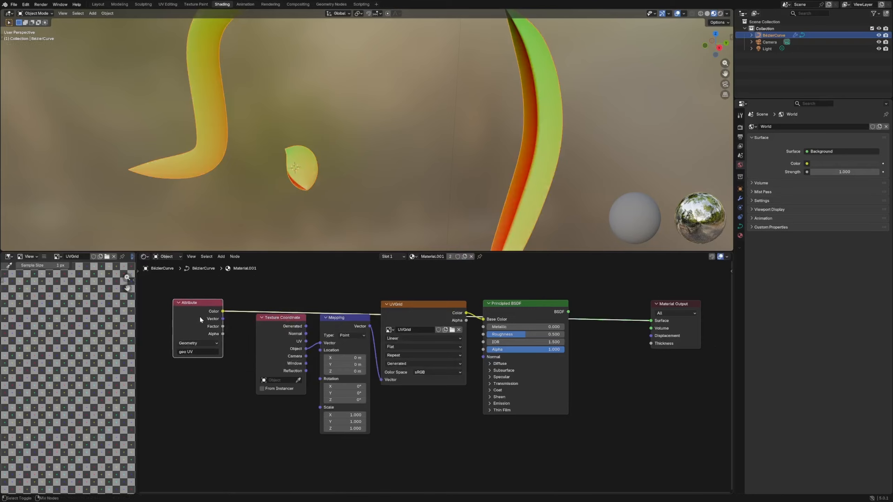
mouse_move(462, 123)
middle_mouse_down()
mouse_move(429, 123)
mouse_move(436, 113)
mouse_move(471, 118)
middle_mouse_up()
scroll(429, 122, "down", 4)
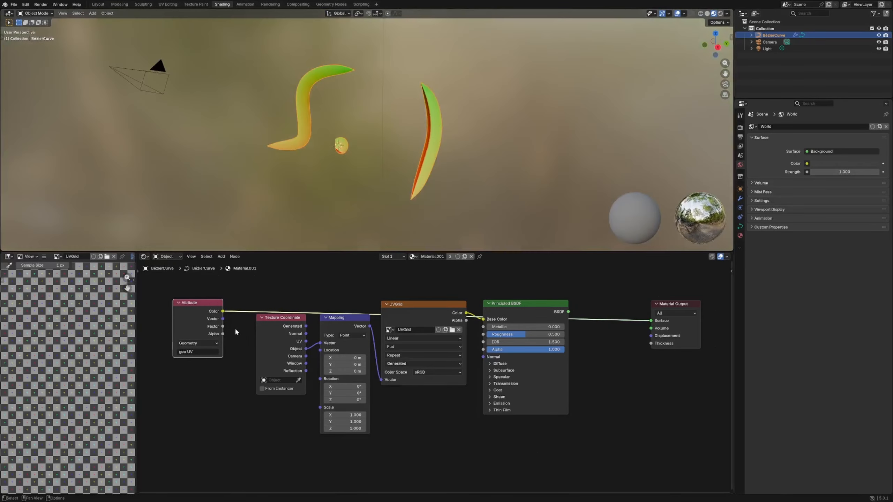
- Connect the Attribute colour to the Mapping node's Vector and output the Principled BSDF to the material surface
left_click_drag(286, 325, 269, 355)
left_click_drag(362, 319, 359, 329)
left_click_drag(223, 312, 318, 352)
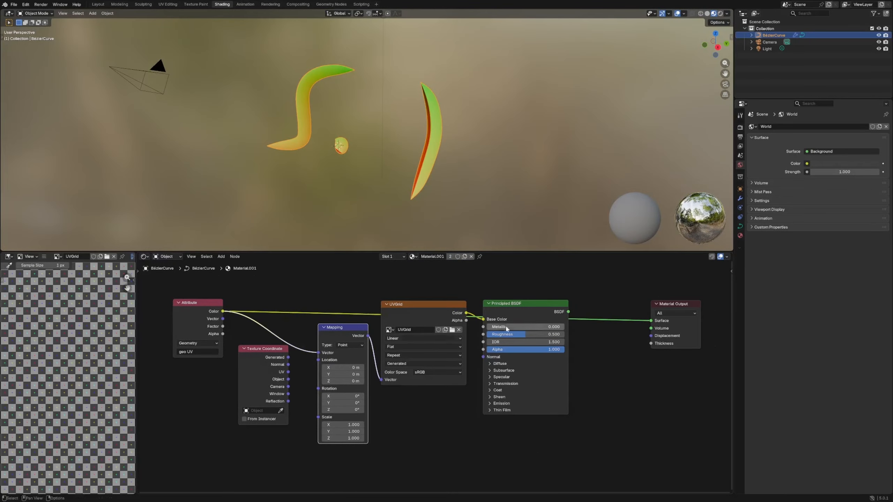
left_click(552, 313, "ctrl+shift")
- Inspect the checker texture's seam along the mesh up close and preview the Attribute node's output again
scroll(505, 161, "up", 5)
middle_click_drag(525, 159, 452, 146)
scroll(439, 143, "up", 4)
scroll(406, 140, "up", 3)
scroll(518, 143, "up", 5)
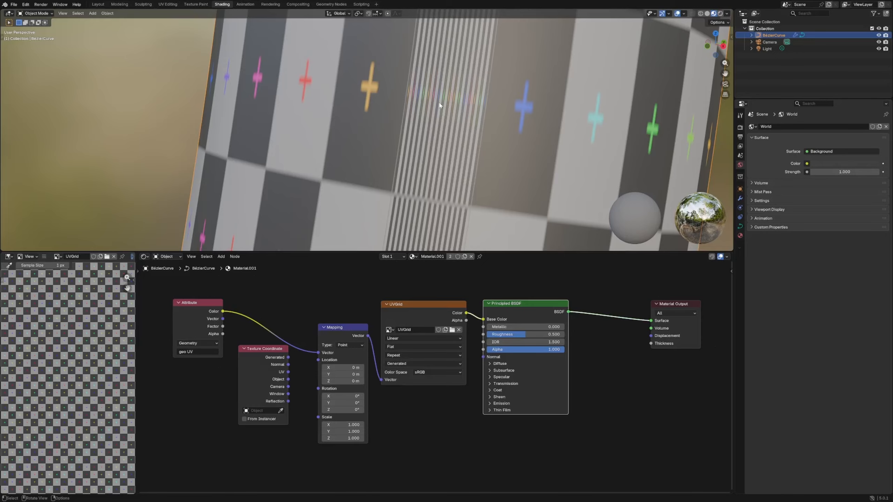
left_click(215, 331, "ctrl+shift")
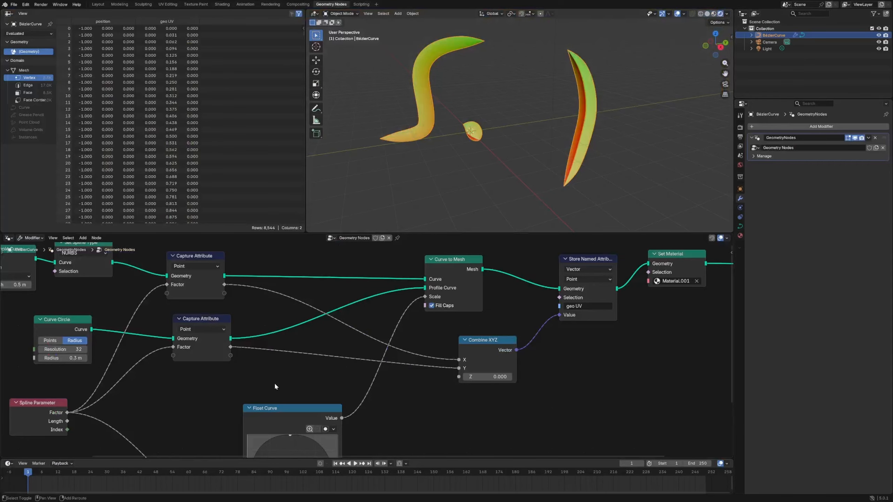
- Insert a Trim Curve node between Curve Circle and its Capture Attribute node in the geometry node tree
key("shift+a")
type("trim")
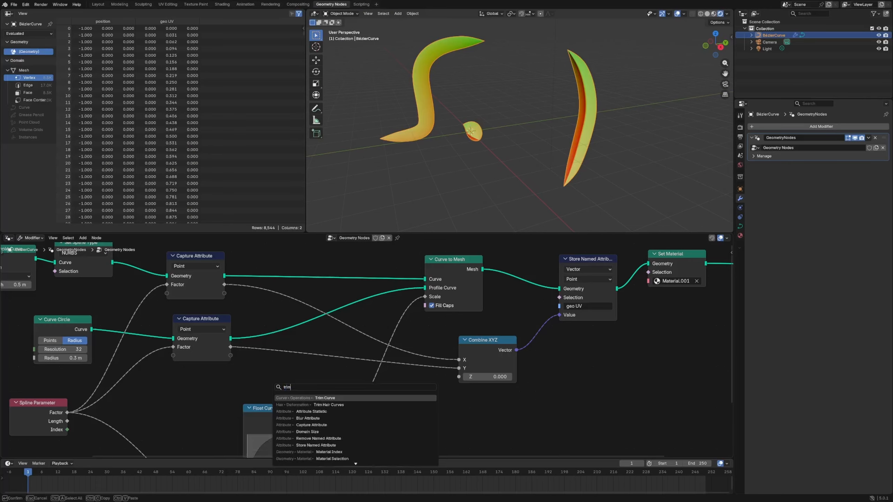
key("Return")
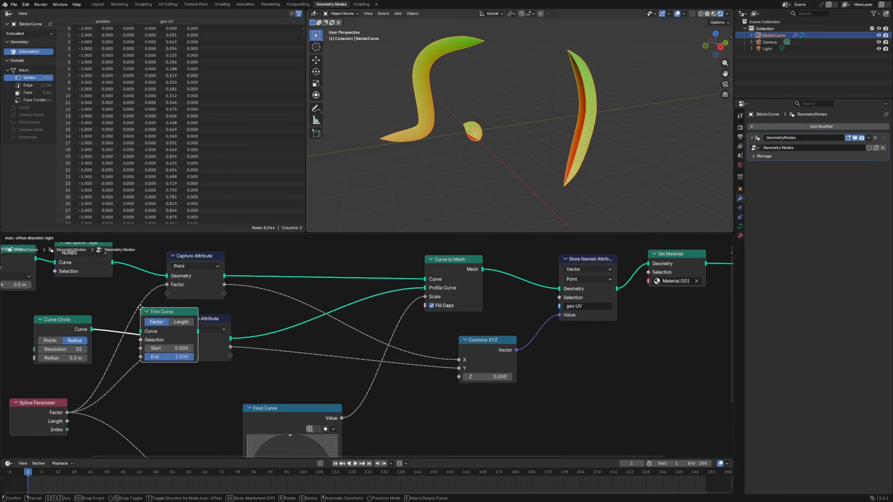
left_click(141, 309)
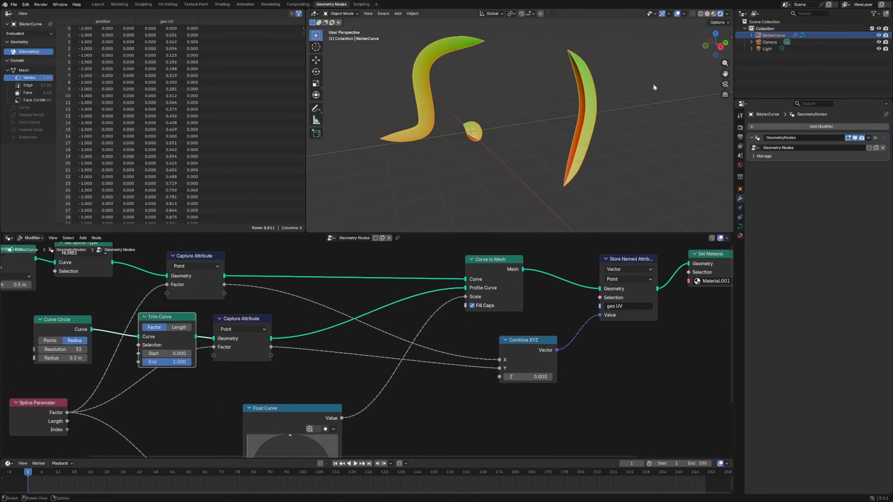
scroll(626, 140, "up", 4)
middle_click_drag(626, 140, 488, 121, "shift")
scroll(596, 139, "up", 2)
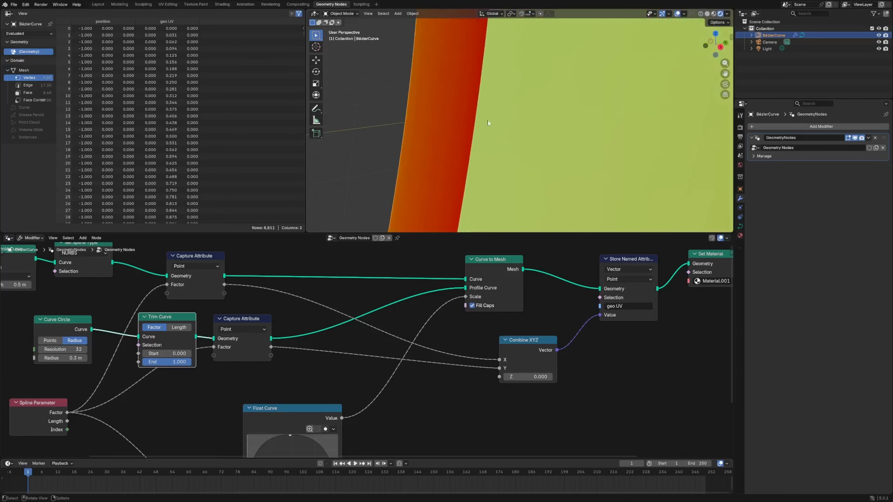
- Return to the Shading workspace, output the Principled BSDF to the surface and check the checker texture on the meshes
left_click(222, 4)
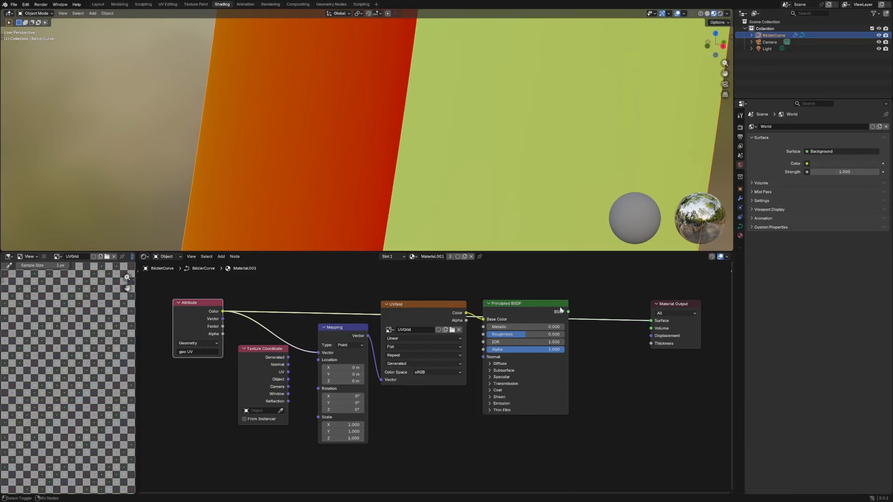
scroll(485, 154, "down", 6)
middle_click_drag(425, 144, 192, 170)
scroll(437, 207, "down", 4)
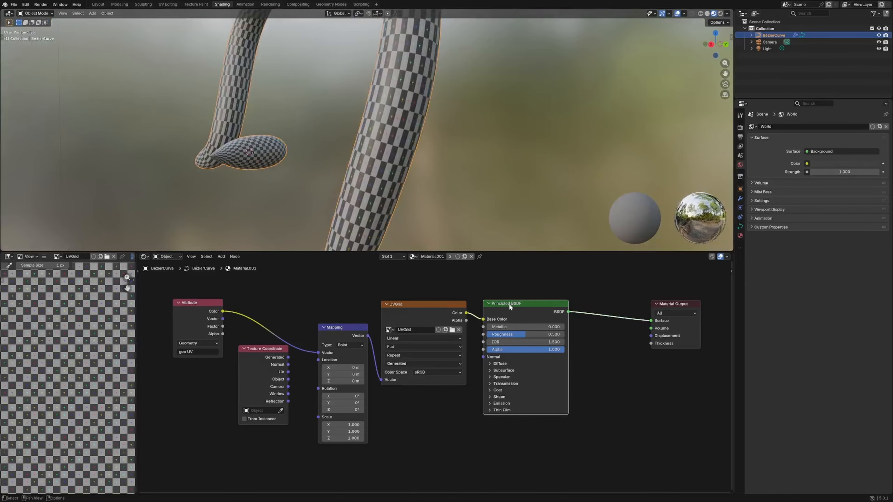
- Spread out the material nodes and set the Mapping node's X scale to 1.570
left_click_drag(510, 305, 547, 301)
left_click_drag(424, 305, 451, 300)
left_click_drag(350, 331, 364, 315)
left_click_drag(259, 355, 231, 378)
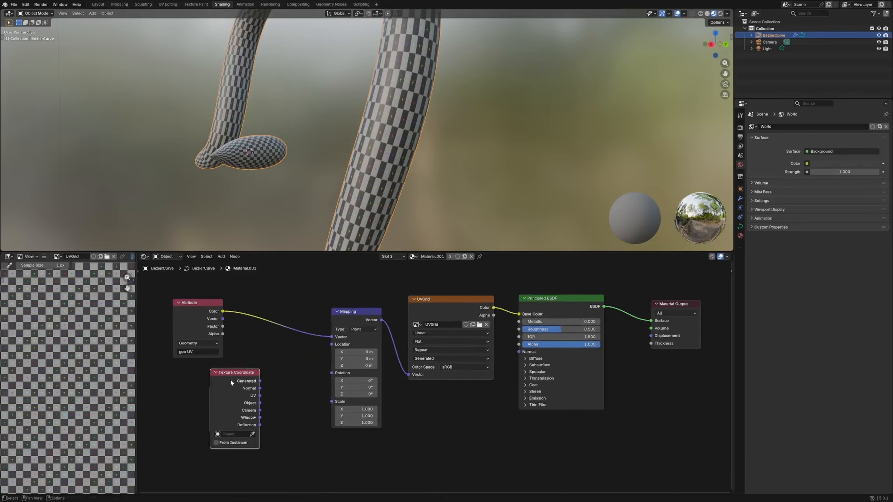
left_click_drag(203, 306, 189, 289)
mouse_move(356, 416)
left_mouse_down()
mouse_move(339, 415)
mouse_move(347, 416)
left_mouse_up()
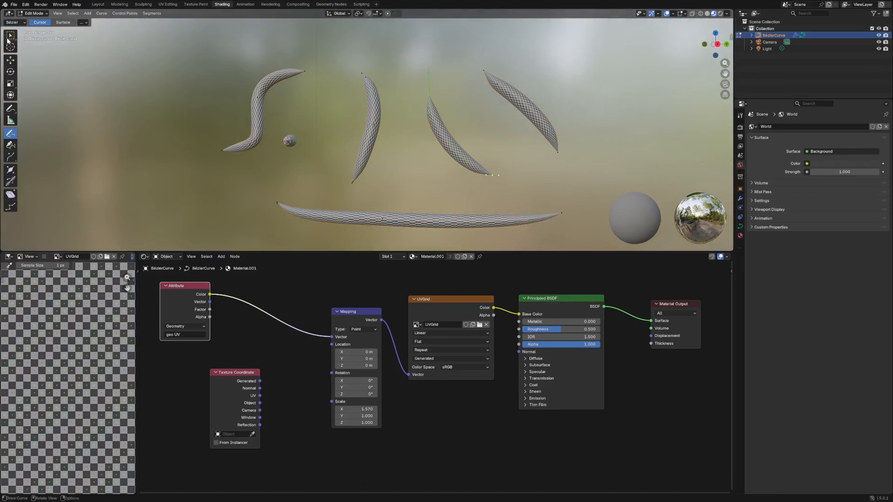
- Subdivide the short curve in the middle and pull its new midpoint aside to form a sharp bend
key("Tab")
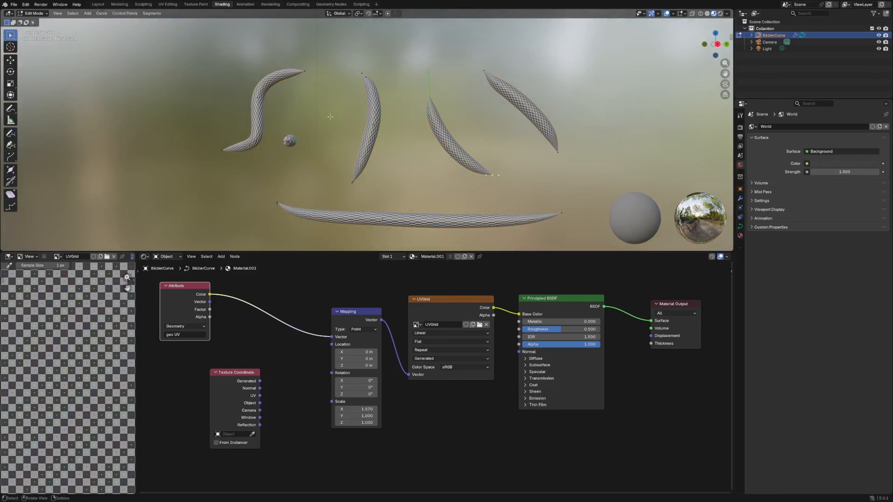
key("b")
left_click_drag(473, 151, 506, 191)
right_click(452, 142)
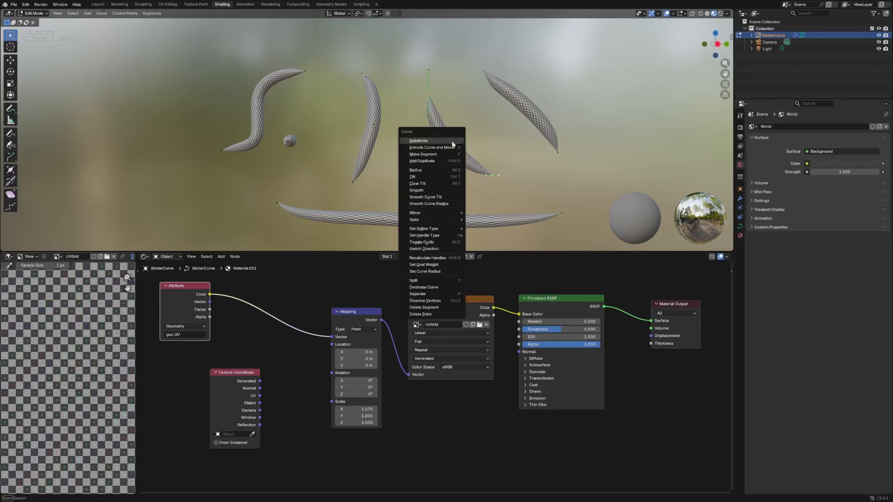
left_click(415, 141)
left_click(472, 149)
left_click_drag(466, 160, 382, 182)
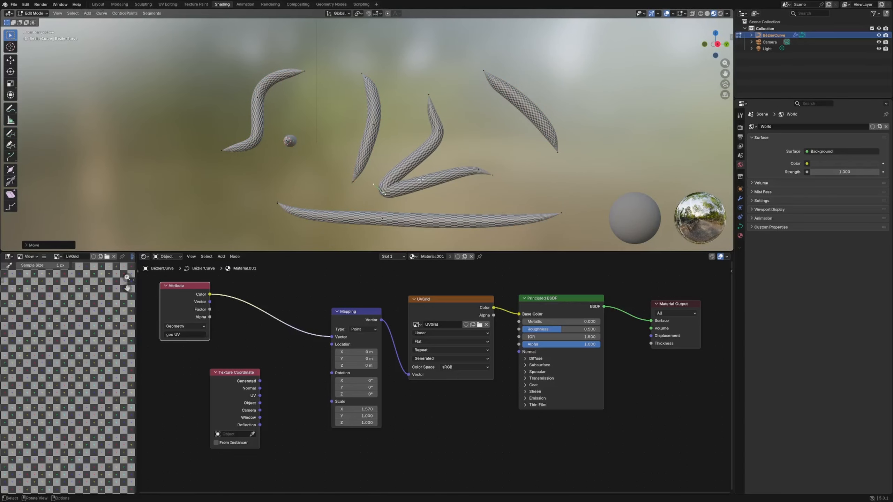
- Select points around the sharp bend and subdivide that part of the curve again
middle_click_drag(413, 185, 432, 182)
left_click_drag(378, 138, 432, 204)
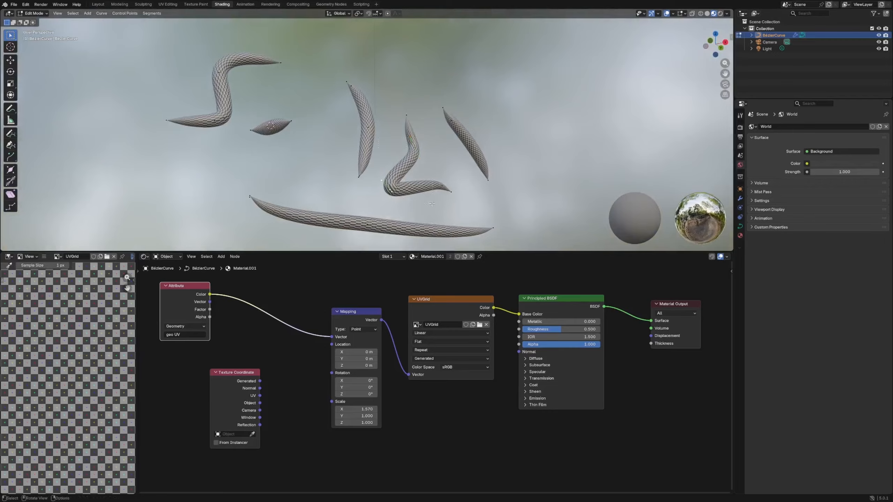
right_click(397, 167)
left_click(383, 168)
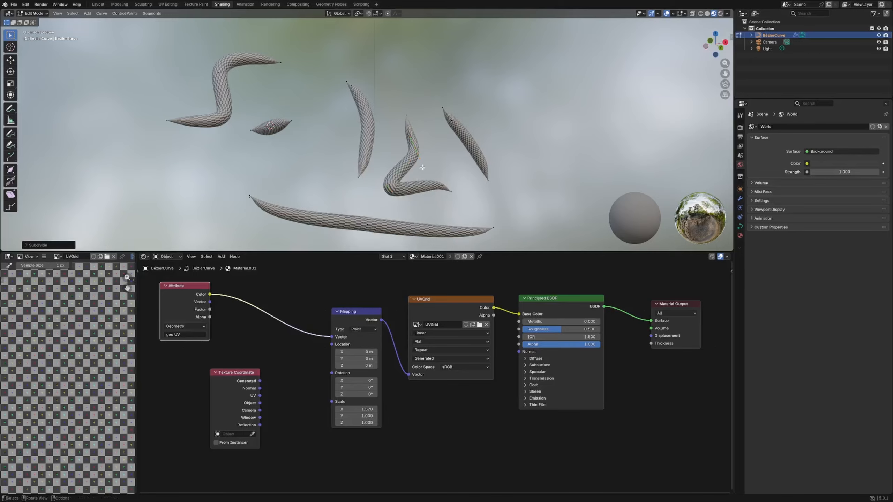
- Move the selected curve points outward to exaggerate the sharp bend, inspect the texture there, and return to Object Mode
key("g")
left_click(443, 149)
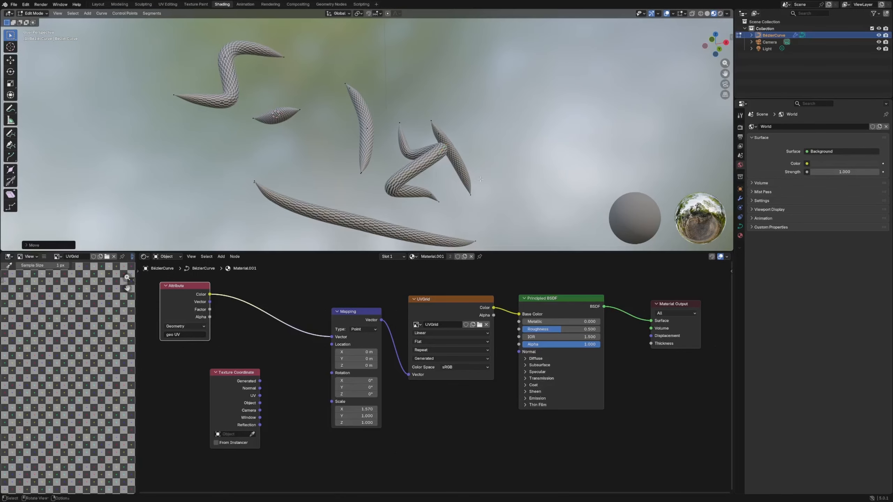
middle_click_drag(345, 144, 475, 122)
scroll(414, 165, "up", 4)
key("Tab")
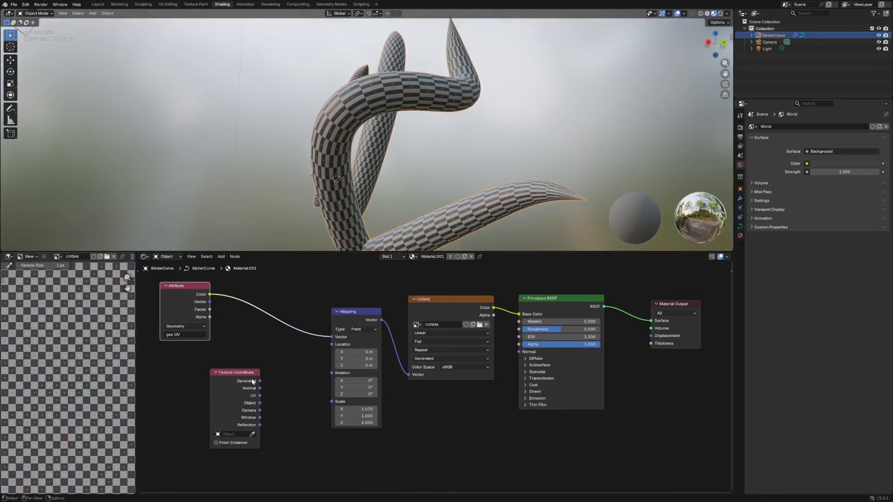
- Compare Generated texture coordinates with the geo UV attribute as the Mapping node's vector input, leaving the geo UV Color connected
left_click_drag(253, 381, 332, 337)
scroll(364, 173, "down", 5)
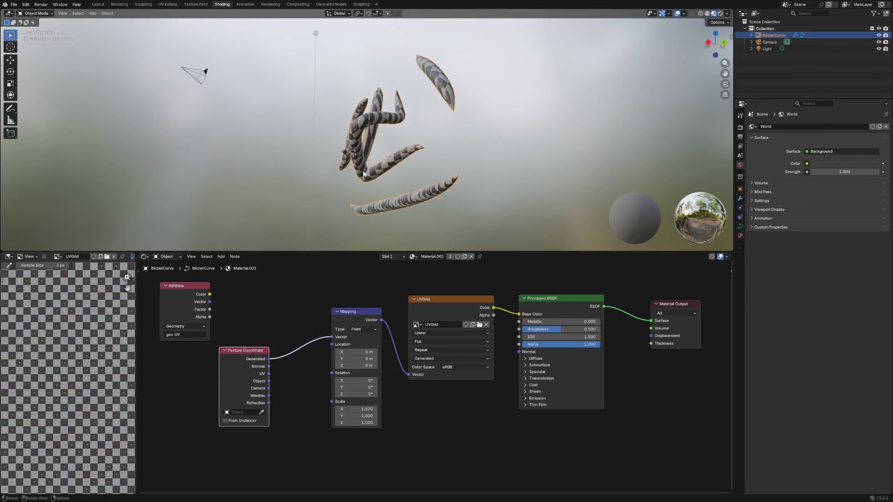
middle_click_drag(364, 174, 404, 183)
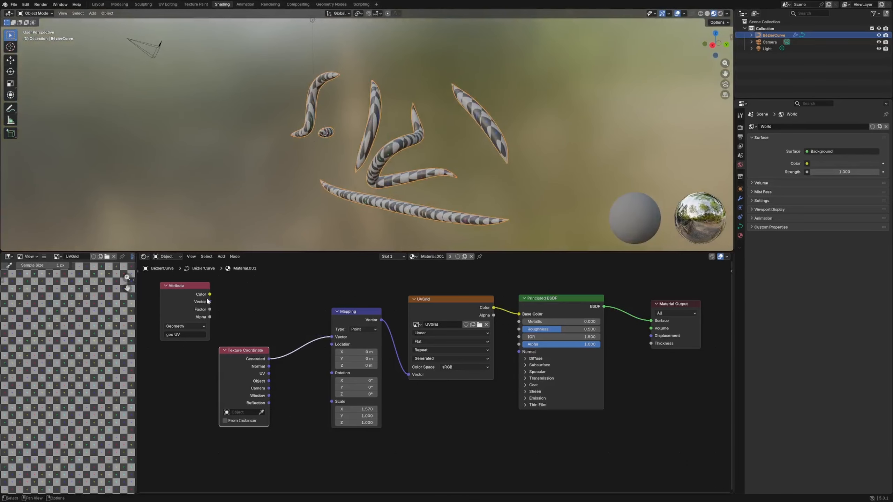
left_click_drag(210, 295, 330, 336)
middle_click_drag(408, 191, 419, 123)
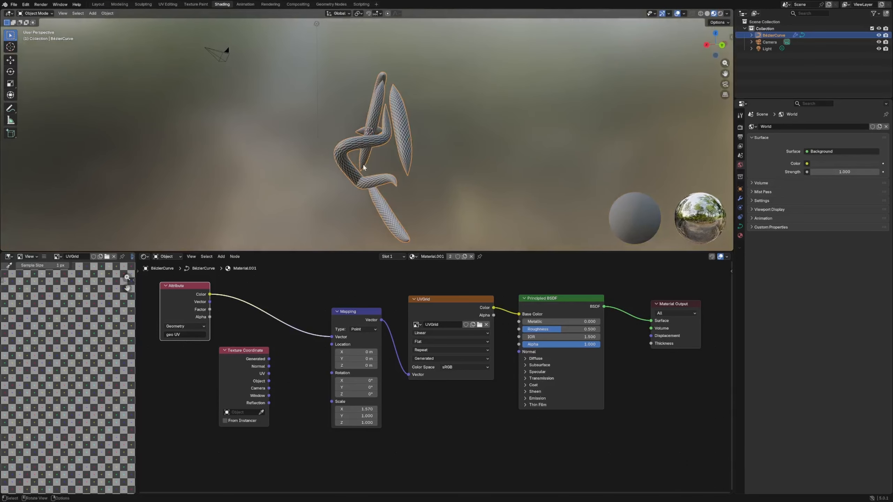
middle_click_drag(363, 165, 470, 173)
scroll(471, 173, "up", 4)
- In the Geometry Nodes workspace, feed the Spline Parameter's Length into the profile curve's Capture Attribute node
left_click(331, 4)
scroll(450, 172, "down", 8)
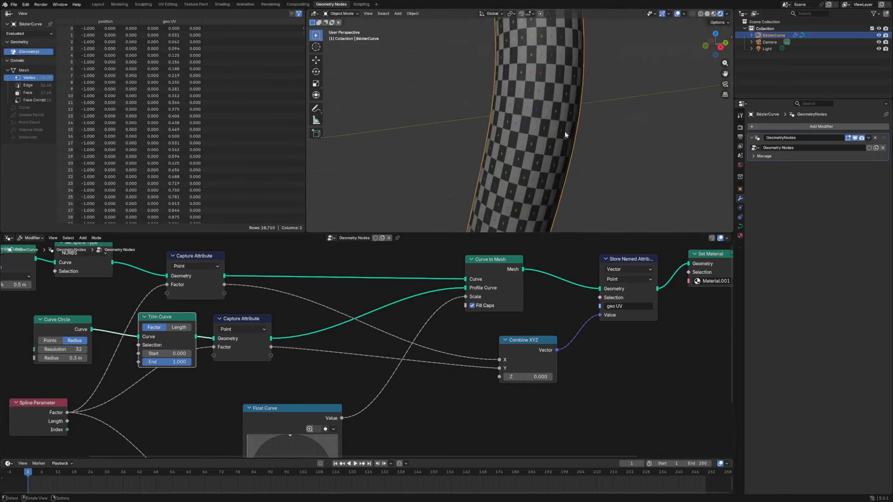
middle_click_drag(247, 351, 357, 319)
left_click_drag(349, 284, 372, 276)
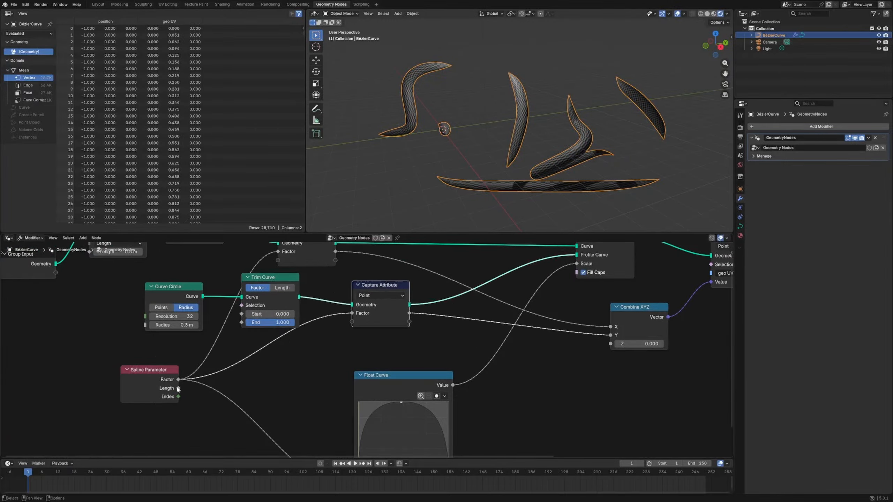
left_click_drag(179, 389, 351, 322)
- Return to the Shading workspace, nudge the UVGrid and Principled BSDF nodes, and set the Mapping node's X scale to 1
left_click(222, 4)
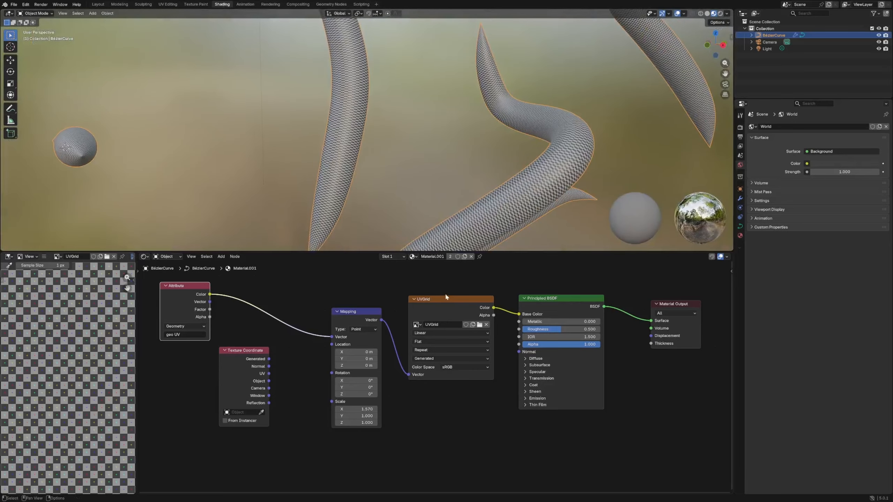
left_click_drag(445, 298, 444, 293)
left_click_drag(564, 302, 571, 301)
left_click(359, 409)
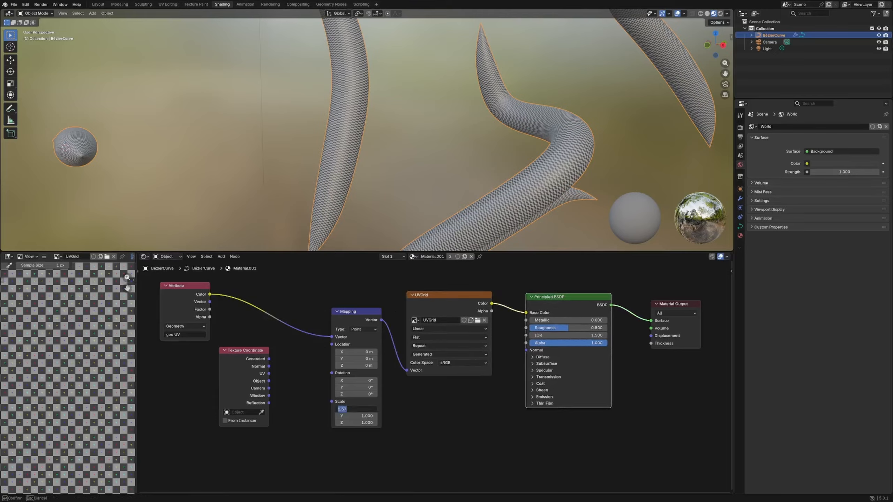
type("1")
key("Return")
- Drive the Mapping node's Scale with a Value node set to 0.250 and check the checker texture on all curves
scroll(508, 177, "up", 3)
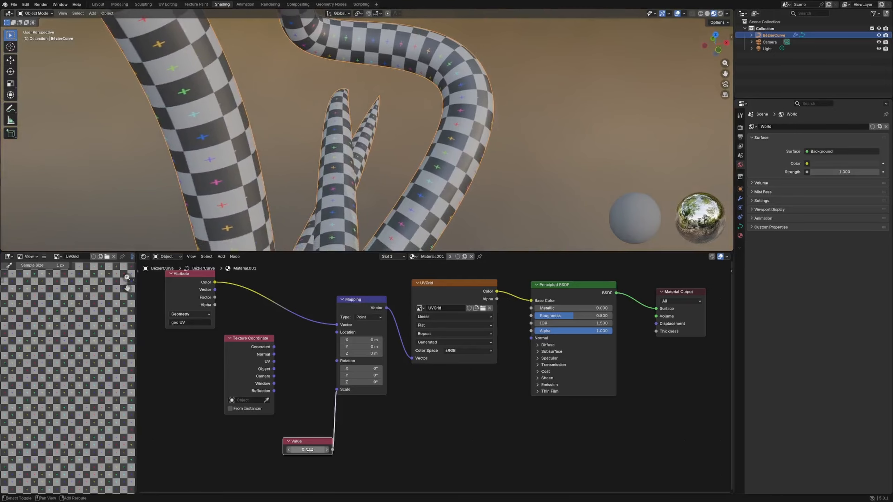
mouse_move(308, 449)
left_mouse_down()
mouse_move(299, 450)
mouse_move(310, 449)
left_mouse_up()
middle_click_drag(469, 137, 305, 194)
scroll(366, 137, "down", 7)
scroll(384, 146, "up", 7)
middle_click_drag(432, 118, 316, 167)
scroll(315, 167, "down", 8)
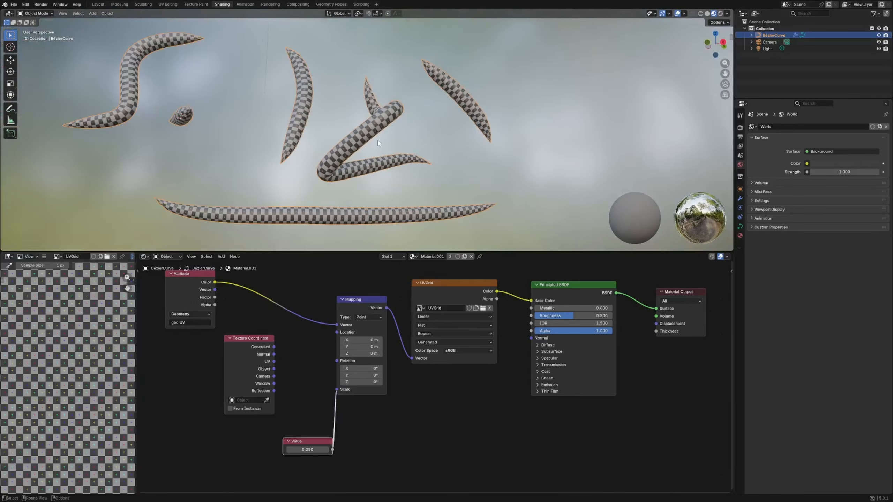